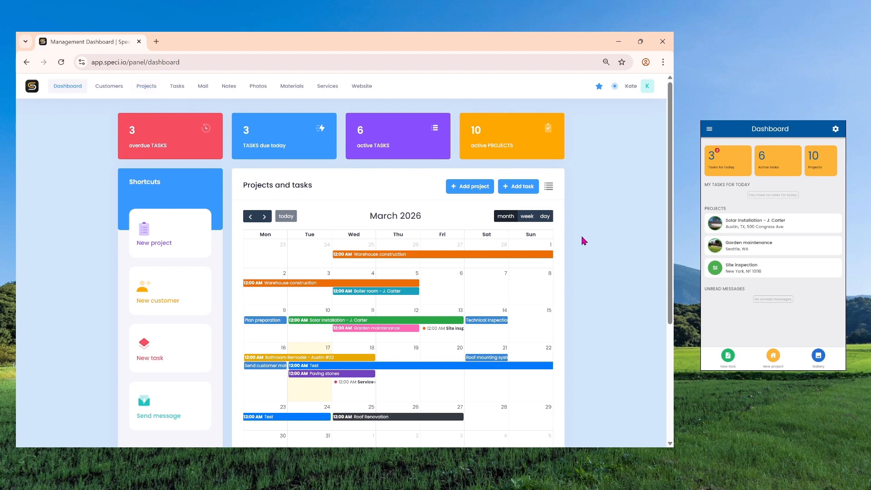
Step: Start a new project named "Solar installation" and assign the existing customer to it
{"action": "left_click", "coordinate": [166, 245]}
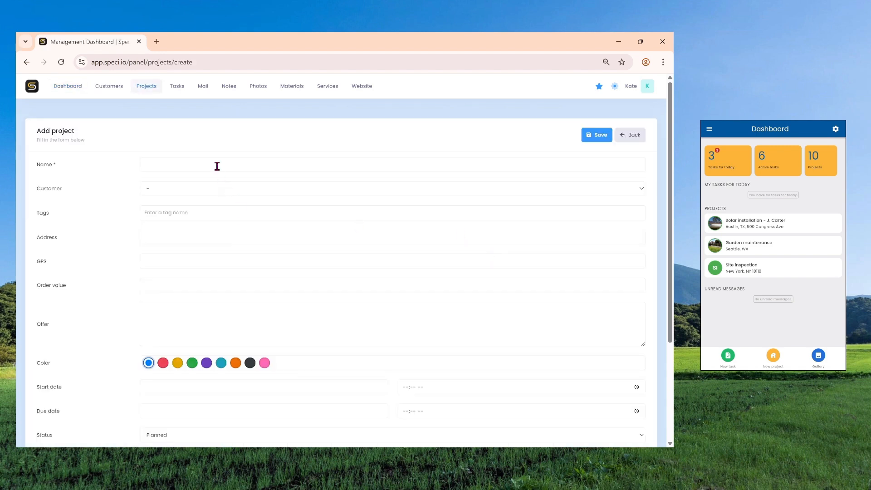
{"action": "left_click", "coordinate": [217, 166]}
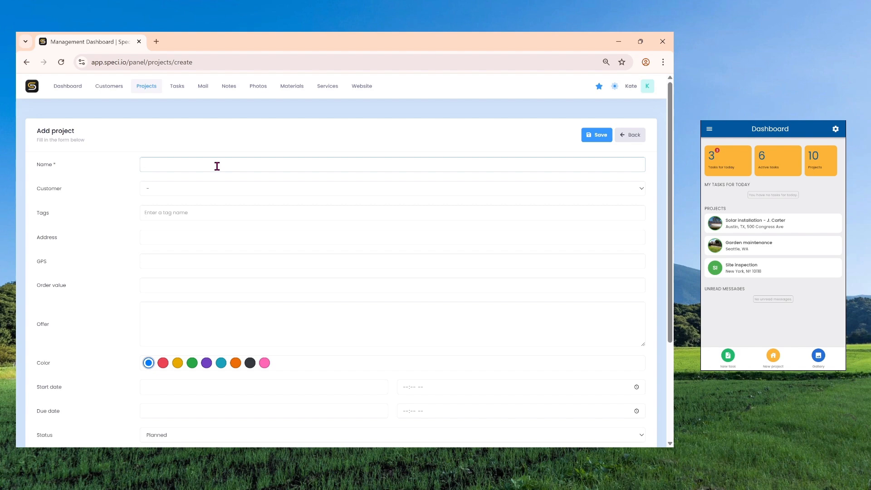
{"action": "type", "text": "Solar installation"}
{"action": "left_click", "coordinate": [159, 185]}
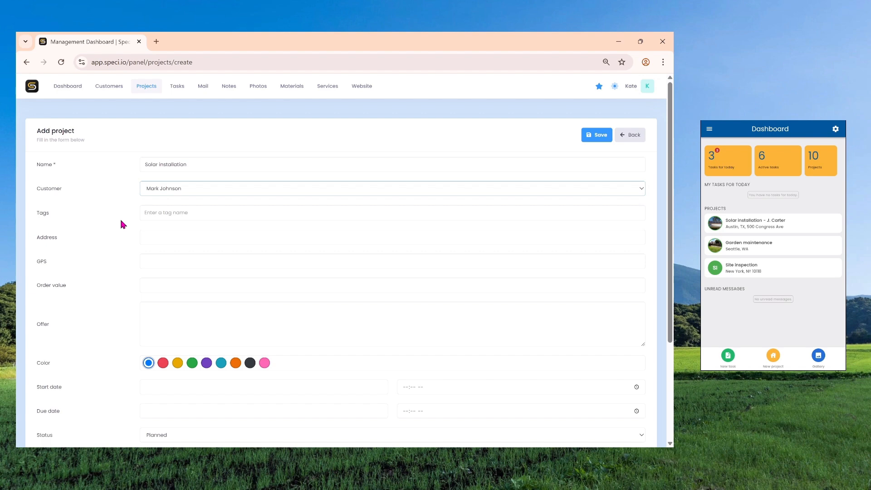
Step: Tag the new project with "solar panels"
{"action": "left_click", "coordinate": [165, 214]}
{"action": "type", "text": "solar panels"}
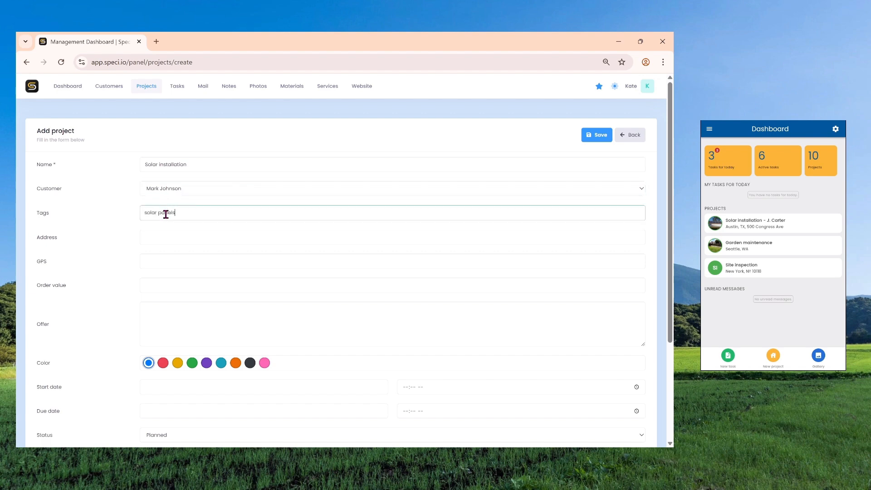
{"action": "key", "text": "Return"}
Step: Fill in the project's street address and its GPS coordinates
{"action": "left_click", "coordinate": [169, 233]}
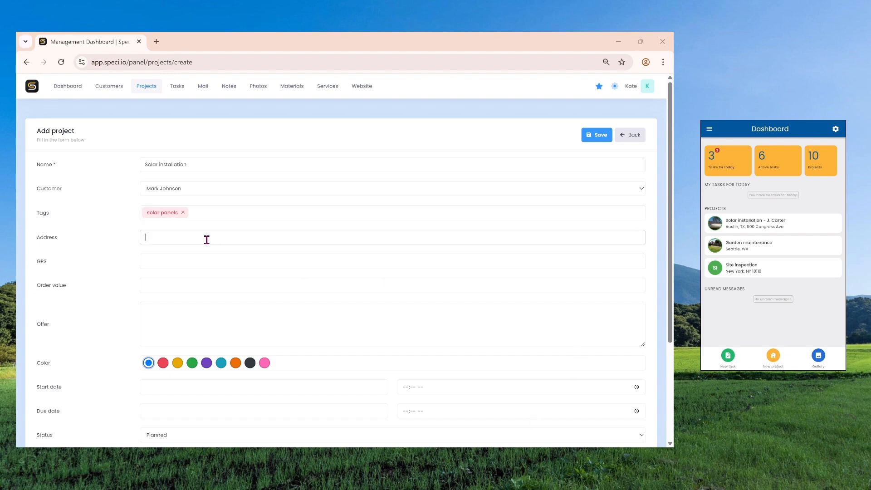
{"action": "type", "text": "123 Main St, Los Angeles, CA"}
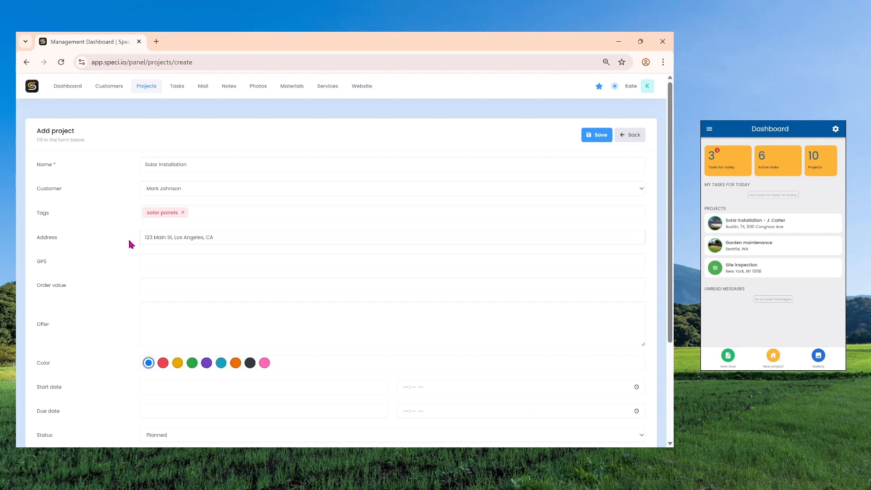
{"action": "left_click", "coordinate": [150, 257]}
{"action": "type", "text": "53.02648373229422, 18.68909555954238"}
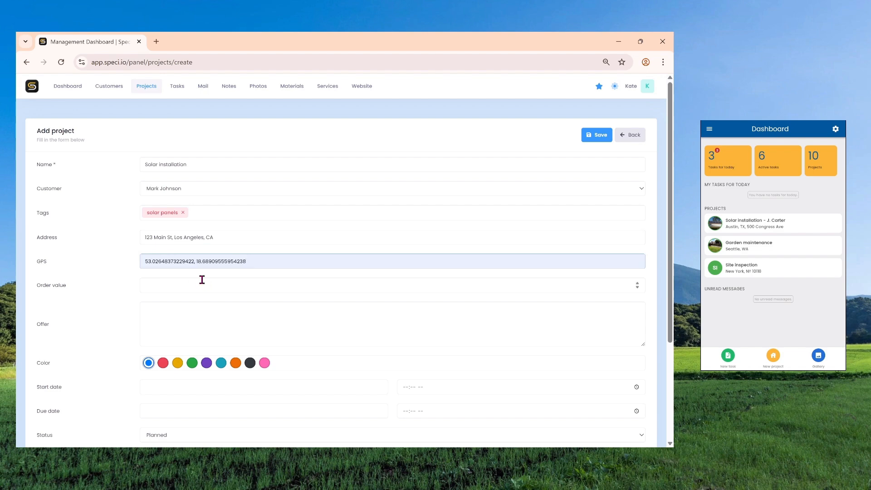
Step: Set the project's order value to 25000 and its offer text to "USD 25000 with materials"
{"action": "left_click", "coordinate": [202, 280]}
{"action": "type", "text": "25000"}
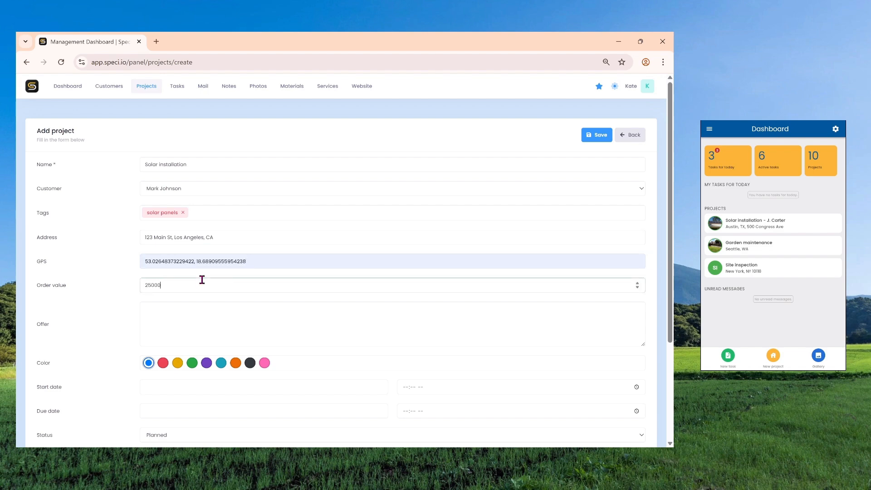
{"action": "key", "text": "Tab"}
{"action": "type", "text": "USD 25000 with materials"}
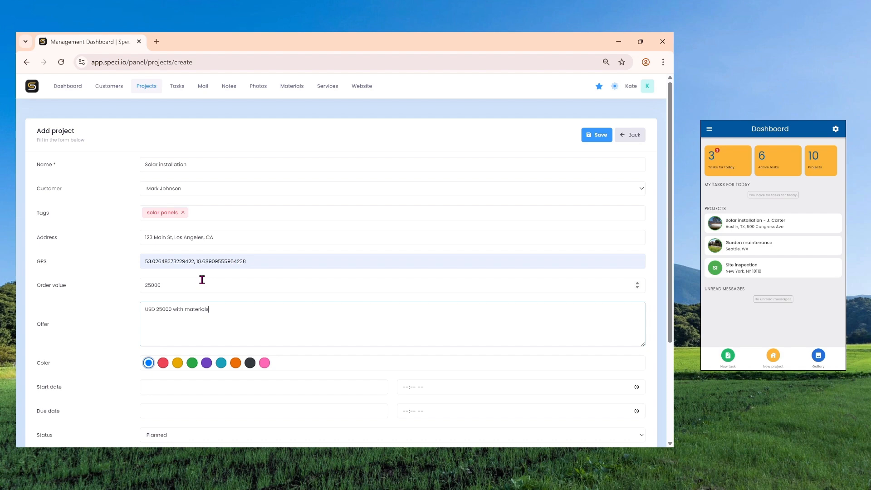
Step: Set the project's color to red and schedule it from 03/24/2026 to 03/27/2026
{"action": "left_click", "coordinate": [163, 362]}
{"action": "scroll", "coordinate": [119, 328], "scroll_direction": "down", "scroll_amount": 1}
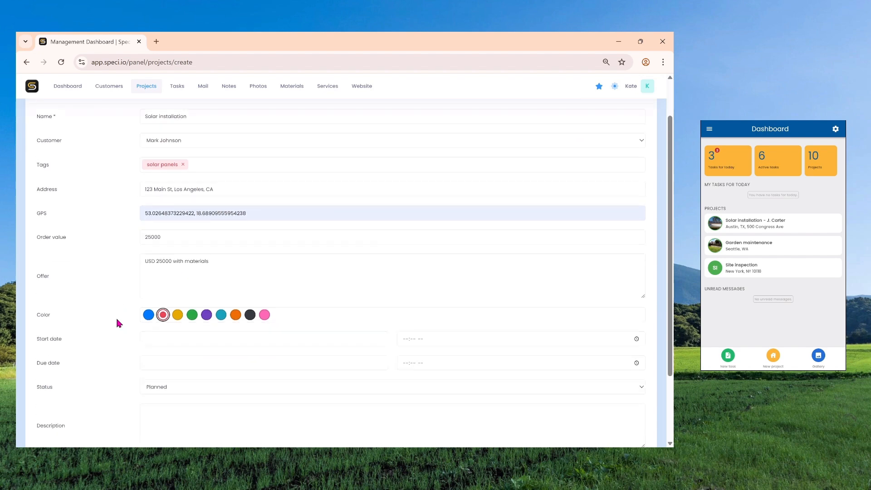
{"action": "scroll", "coordinate": [117, 322], "scroll_direction": "down", "scroll_amount": 2}
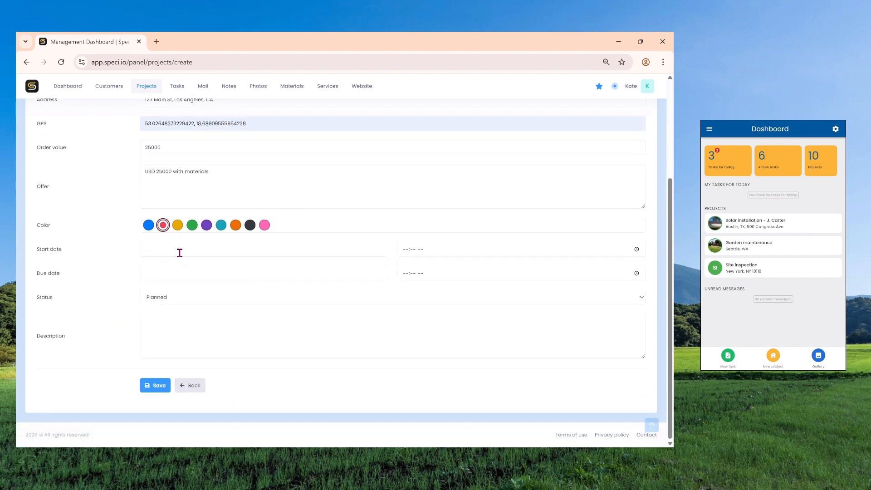
{"action": "left_click", "coordinate": [182, 249]}
{"action": "left_click", "coordinate": [177, 344]}
{"action": "left_click", "coordinate": [178, 277]}
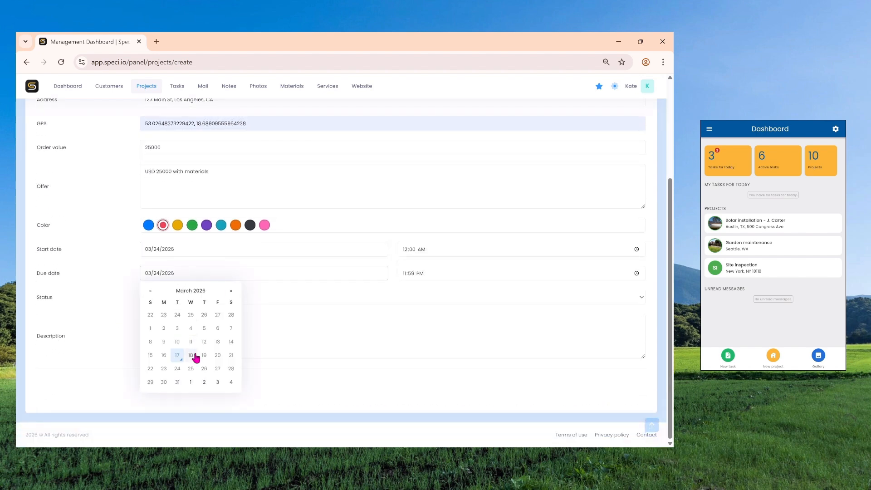
{"action": "left_click", "coordinate": [217, 369]}
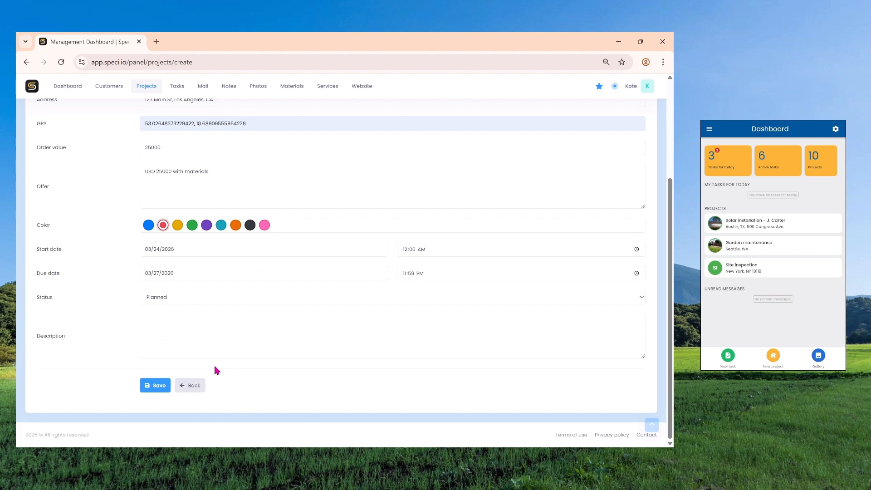
Step: Describe the project as "Residential rooftop solar installation on a 1,500 sq ft pitched roof." and save it
{"action": "left_click", "coordinate": [224, 323]}
{"action": "type", "text": "Residential rooftop solar installation on a 1,500 sq ft pitched roof."}
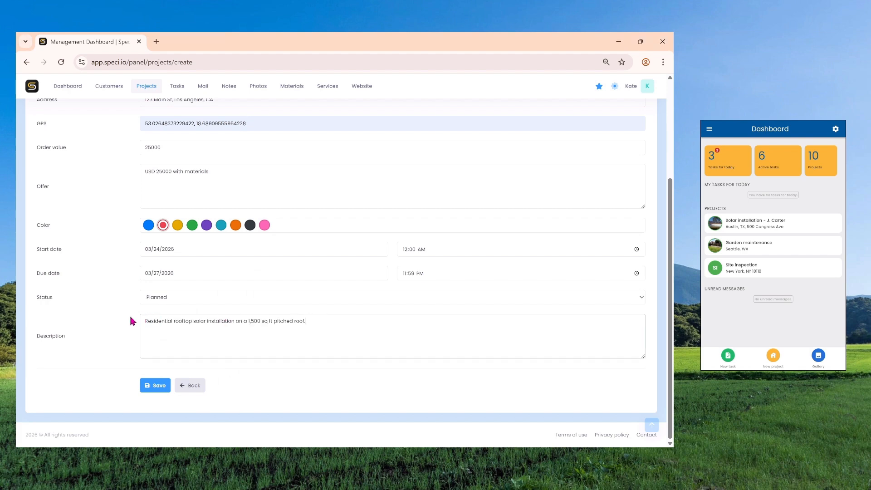
{"action": "left_click", "coordinate": [153, 386]}
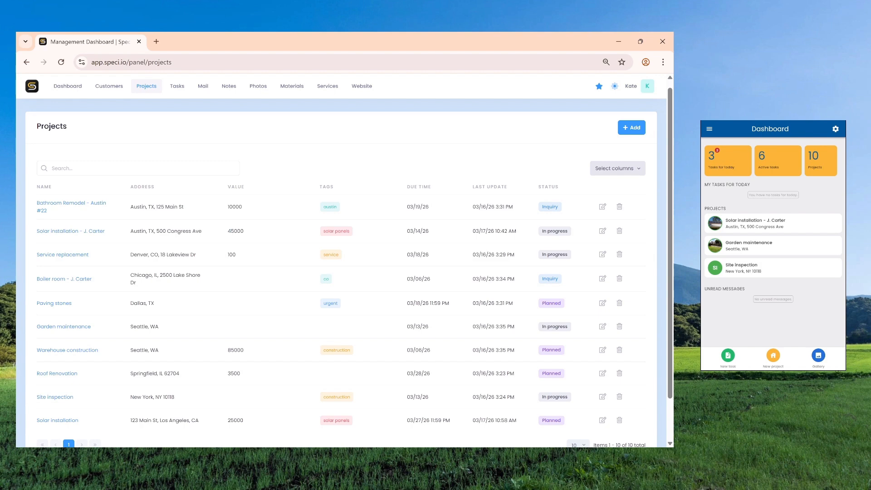
Step: Open the new Solar installation project at 25000 value and assign the last-listed employee to it
{"action": "scroll", "coordinate": [140, 272], "scroll_direction": "down", "scroll_amount": 2}
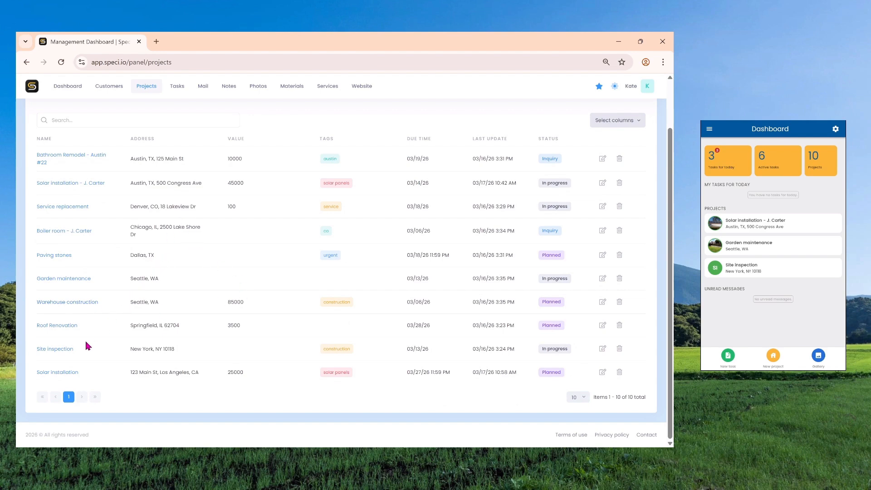
{"action": "left_click", "coordinate": [64, 374]}
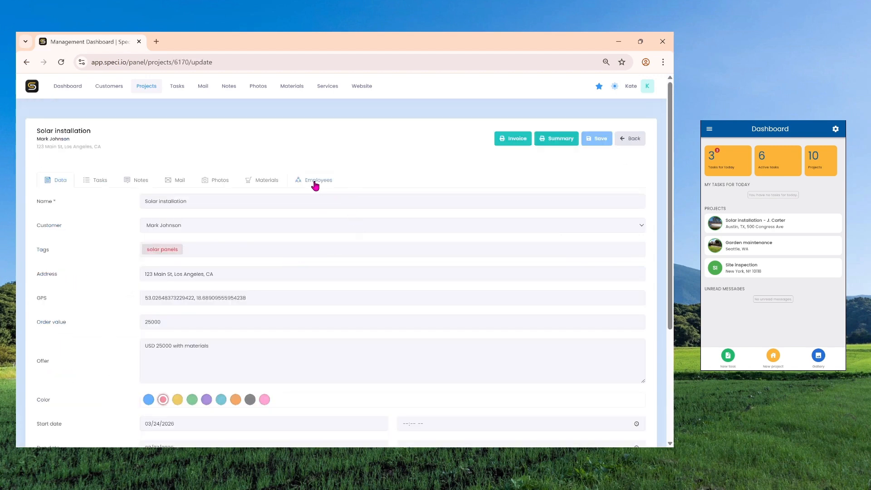
{"action": "left_click", "coordinate": [314, 181]}
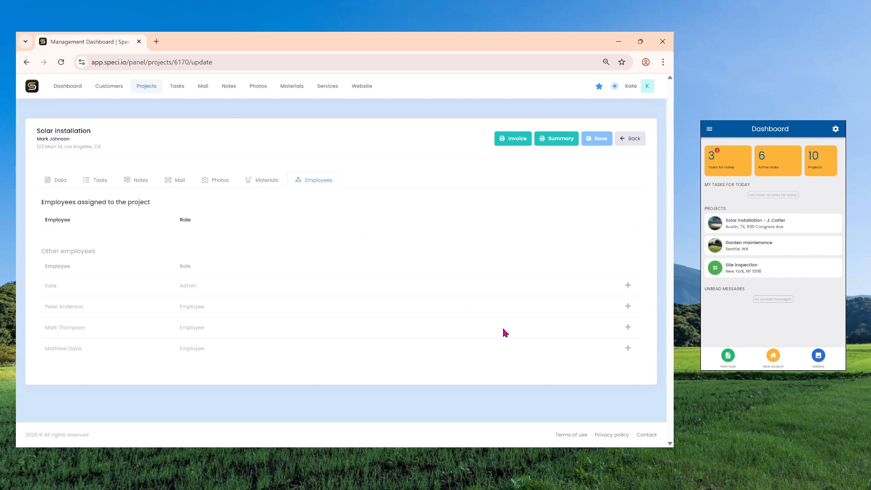
{"action": "left_click", "coordinate": [628, 349]}
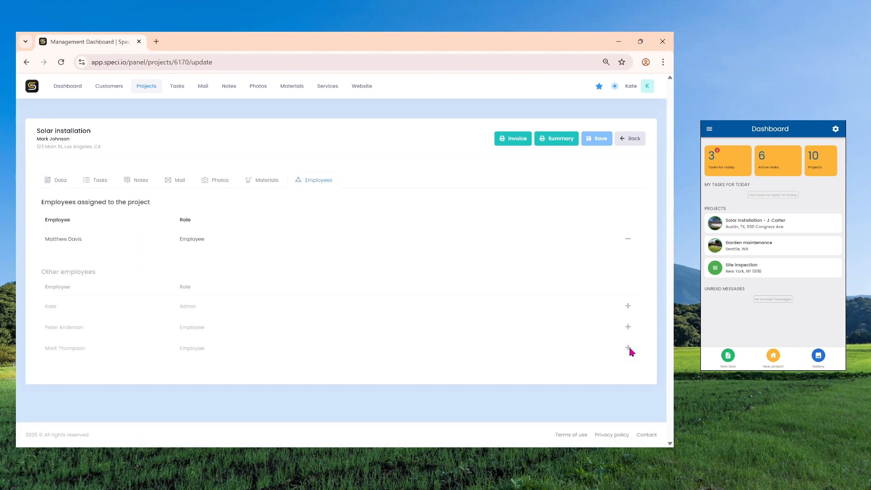
Step: Start a project task titled "Electrical System Connection", assigned to an employee and tagged "prep"
{"action": "left_click", "coordinate": [95, 182]}
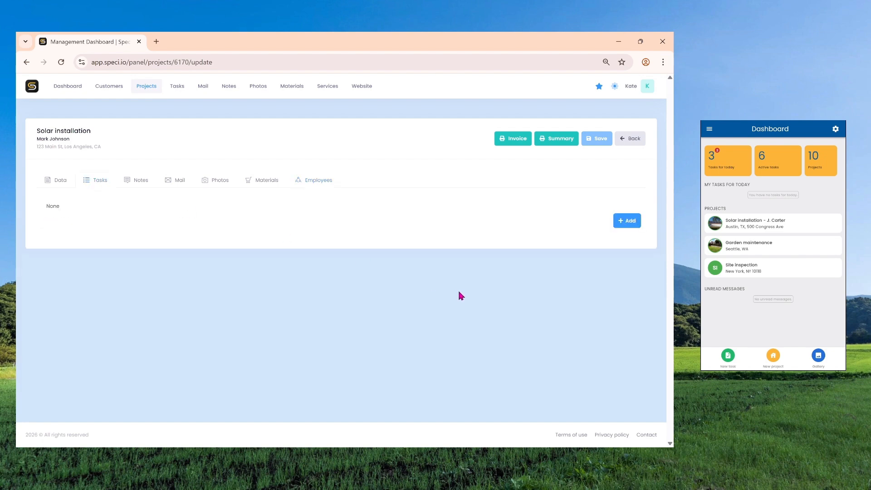
{"action": "left_click", "coordinate": [624, 220]}
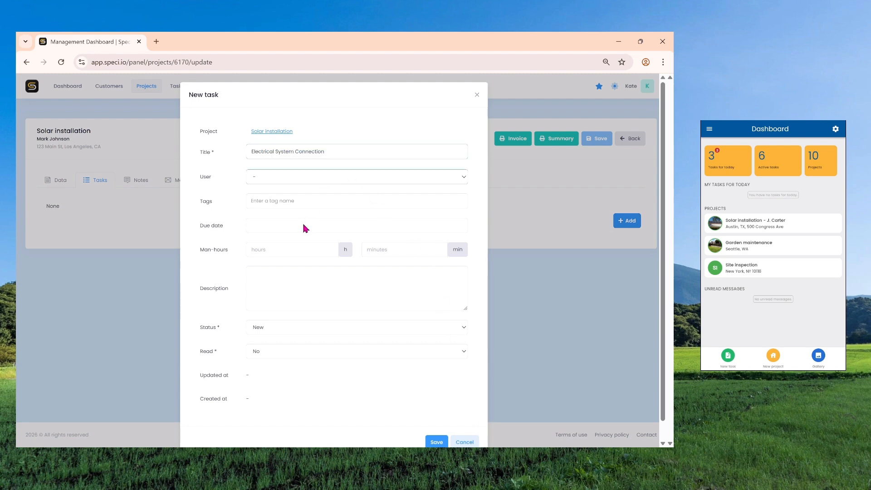
{"action": "left_click", "coordinate": [303, 225]}
{"action": "left_click", "coordinate": [271, 200]}
{"action": "type", "text": "prep"}
{"action": "key", "text": "Return"}
Step: Set the task's due date to 03/25/2026 and its man-hours to 2 hours
{"action": "left_click", "coordinate": [270, 224]}
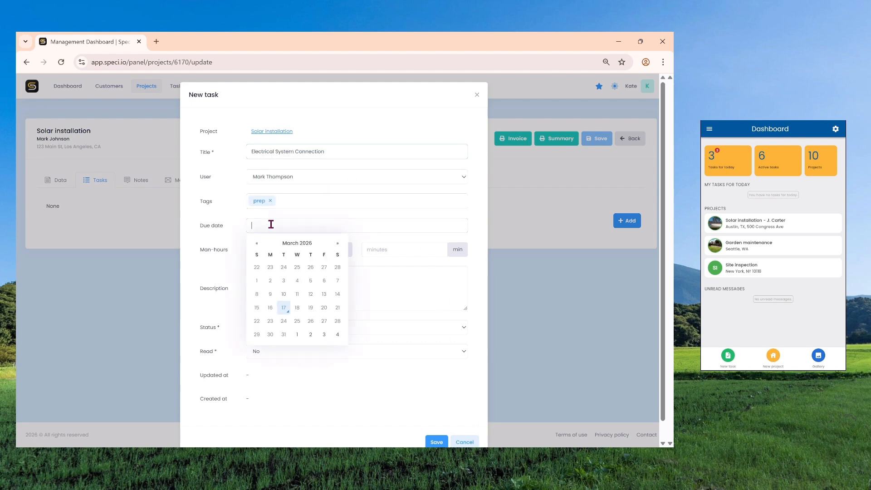
{"action": "left_click", "coordinate": [298, 307]}
{"action": "left_click", "coordinate": [330, 247]}
{"action": "left_click", "coordinate": [329, 247]}
Step: Save the task with description "Connect the solar panel array to the main electrical panel, install inverter, and perform initial system tests to ensure proper operation."
{"action": "left_click", "coordinate": [317, 281]}
{"action": "type", "text": "Connect the solar panel array to the main electrical panel, install inverter, and perform initial system tests to ensure proper operation."}
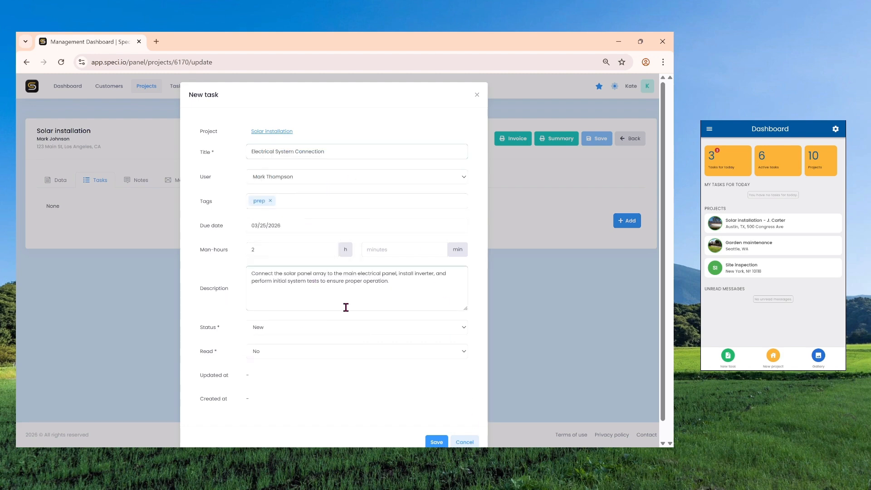
{"action": "scroll", "coordinate": [423, 365], "scroll_direction": "down", "scroll_amount": 1}
{"action": "left_click", "coordinate": [442, 422]}
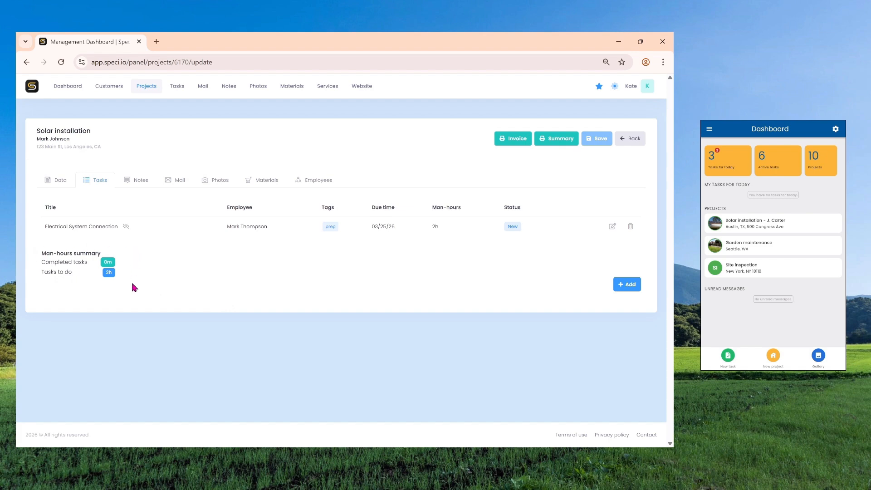
Step: Add a project note titled "Access" reading "Ensure clear access from the backyard for equipment delivery and installation. Keep pathways free of obstacles."
{"action": "left_click", "coordinate": [140, 181]}
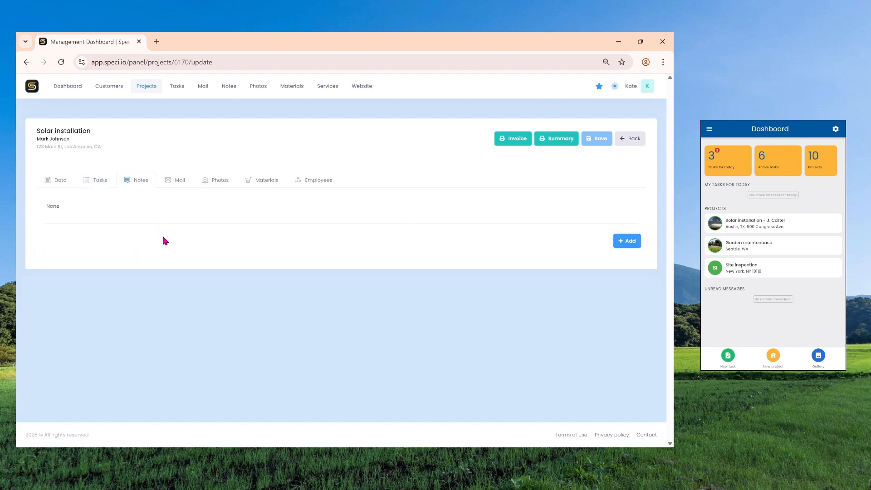
{"action": "left_click", "coordinate": [625, 241]}
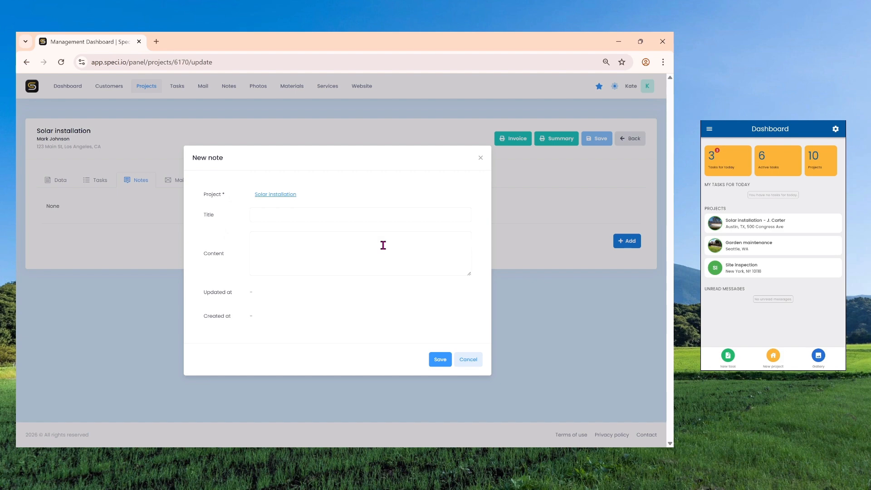
{"action": "left_click", "coordinate": [272, 216]}
{"action": "type", "text": "Access"}
{"action": "left_click", "coordinate": [324, 260]}
{"action": "type", "text": "Ensure clear access from the backyard for equipment delivery and installation. Keep pathways free of obstacles."}
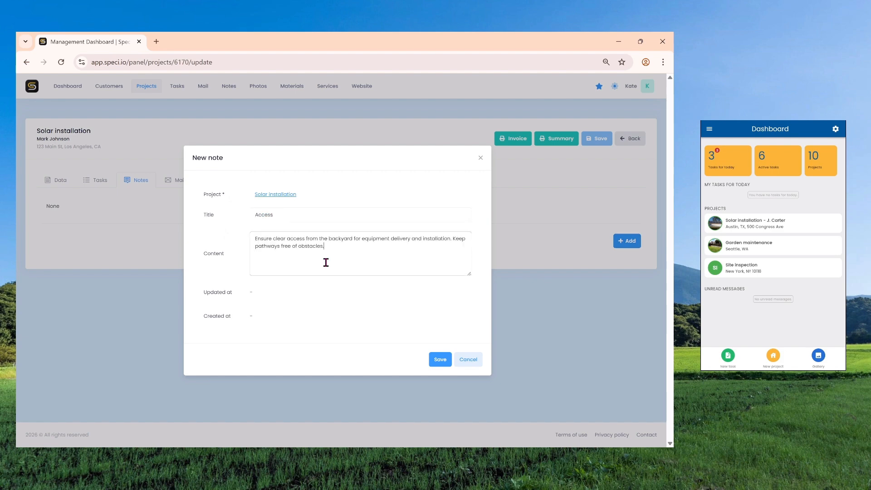
{"action": "left_click", "coordinate": [442, 360]}
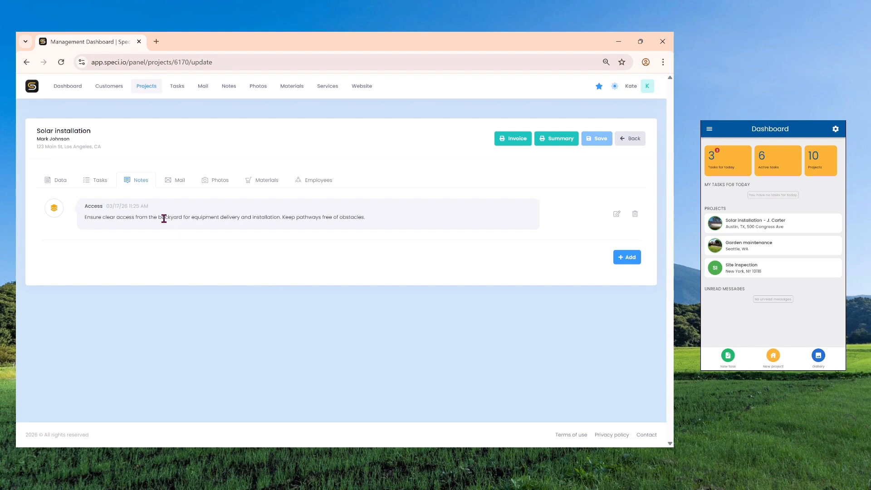
Step: View the Access note's details and close them without changes
{"action": "left_click", "coordinate": [617, 215]}
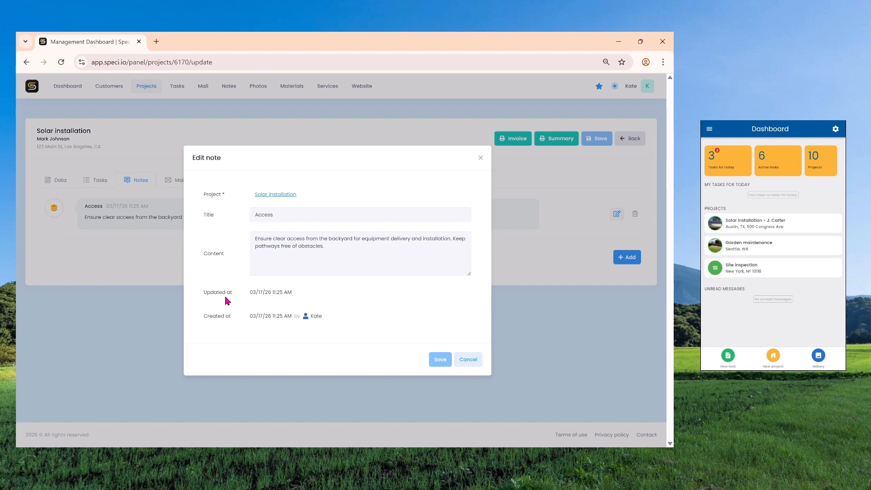
{"action": "left_click", "coordinate": [459, 361]}
Step: Add a project photo titled "Solar panels" from an image file, with display in the gallery enabled
{"action": "left_click", "coordinate": [225, 184]}
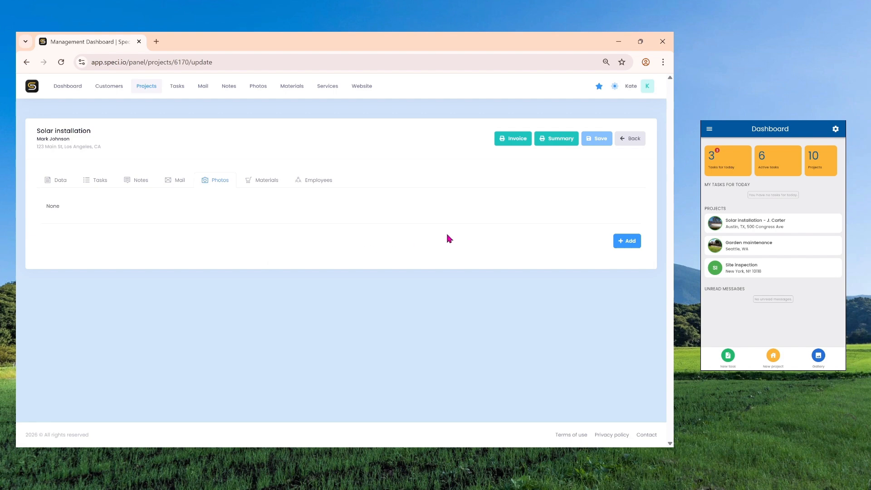
{"action": "left_click", "coordinate": [631, 240]}
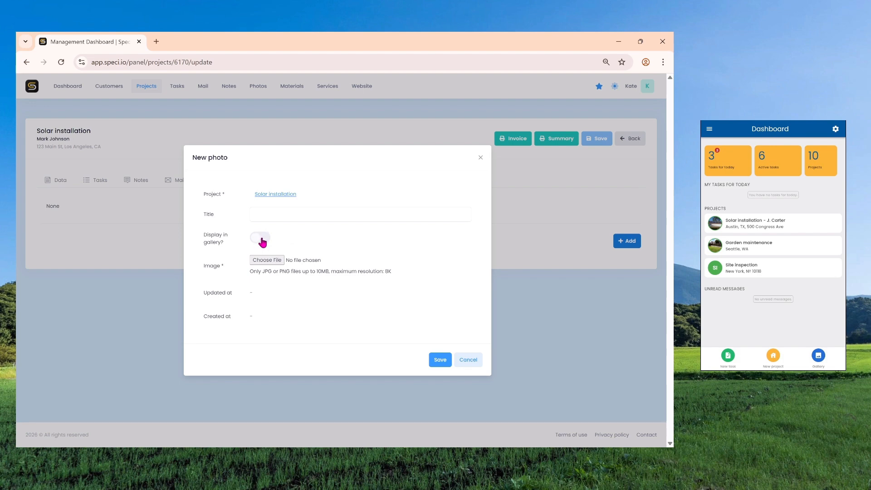
{"action": "left_click", "coordinate": [367, 214]}
{"action": "type", "text": "Solar panels"}
{"action": "left_click", "coordinate": [263, 260]}
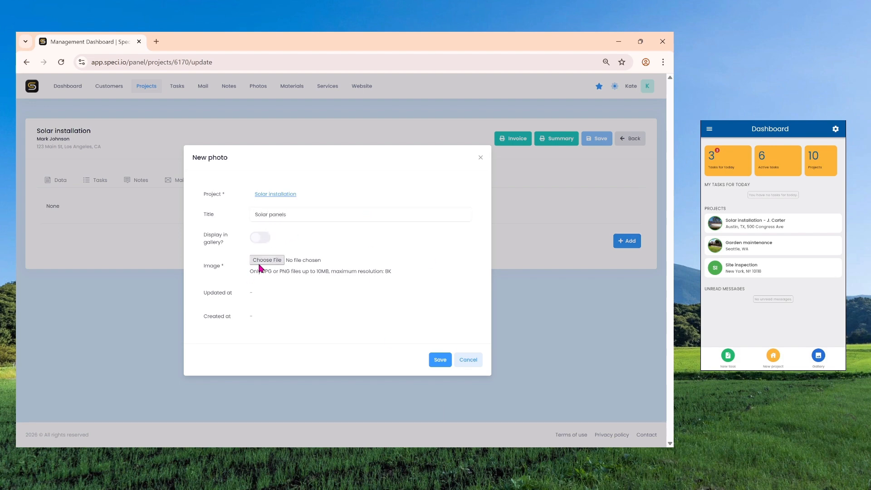
{"action": "left_click", "coordinate": [262, 237]}
{"action": "left_click", "coordinate": [439, 360]}
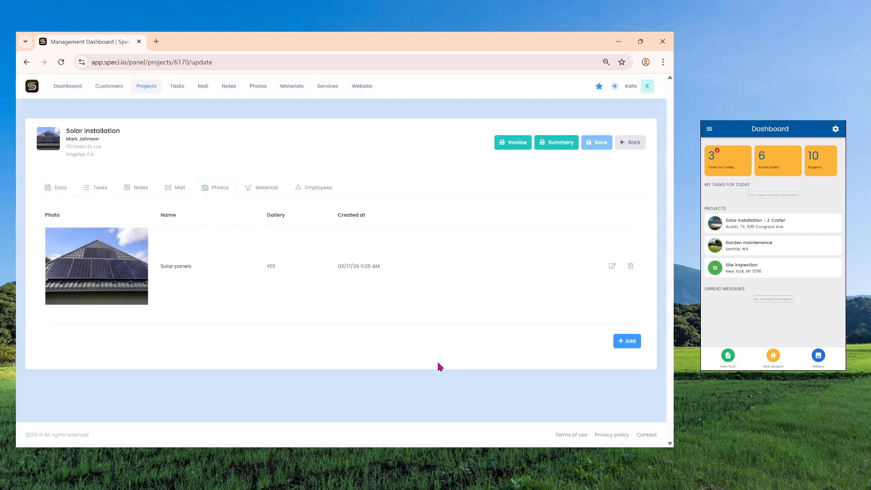
Step: Add a project material titled "DC cables" with quantity 6, unit price 200 and status To buy
{"action": "left_click", "coordinate": [260, 188]}
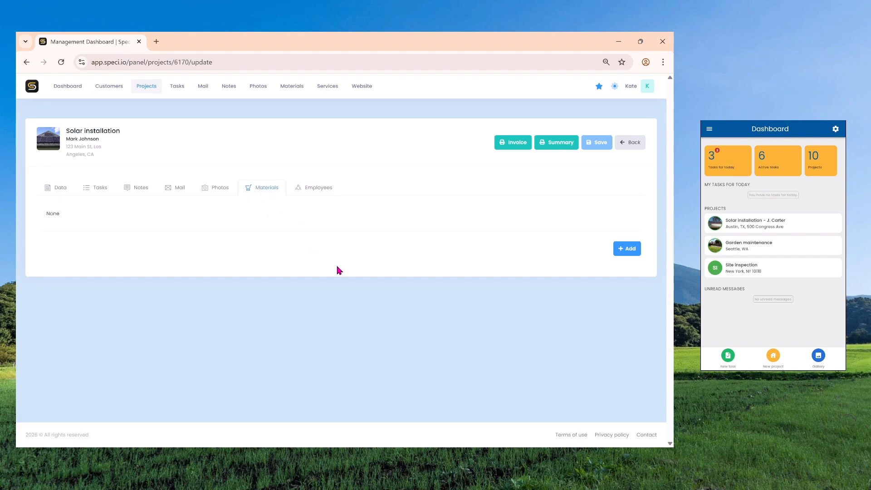
{"action": "left_click", "coordinate": [627, 253]}
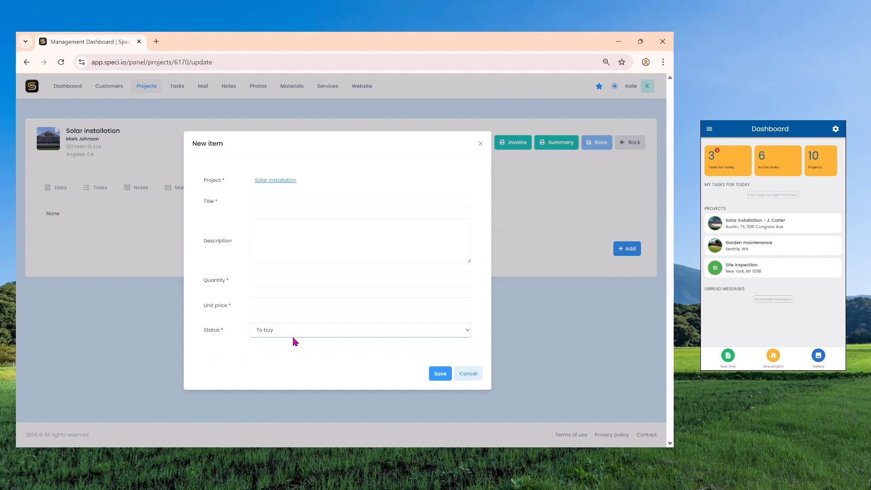
{"action": "left_click", "coordinate": [306, 201]}
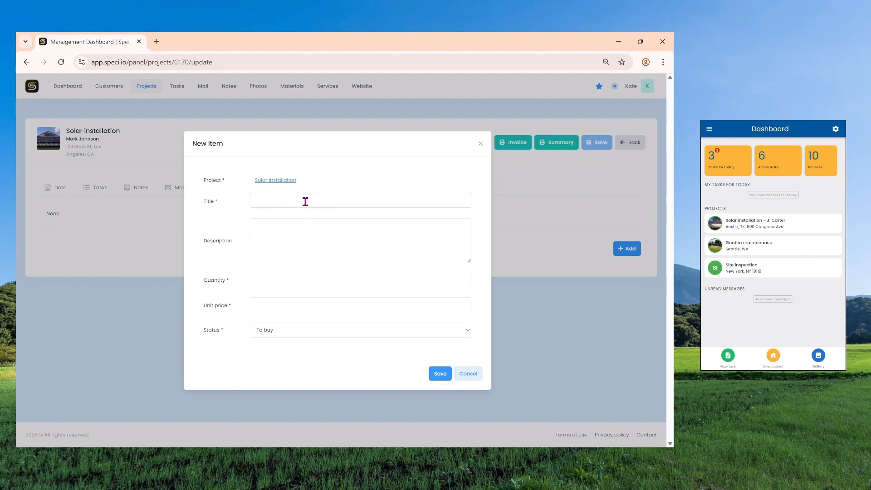
{"action": "type", "text": "DC cables"}
{"action": "left_click", "coordinate": [279, 280]}
{"action": "type", "text": "6"}
{"action": "left_click", "coordinate": [272, 305]}
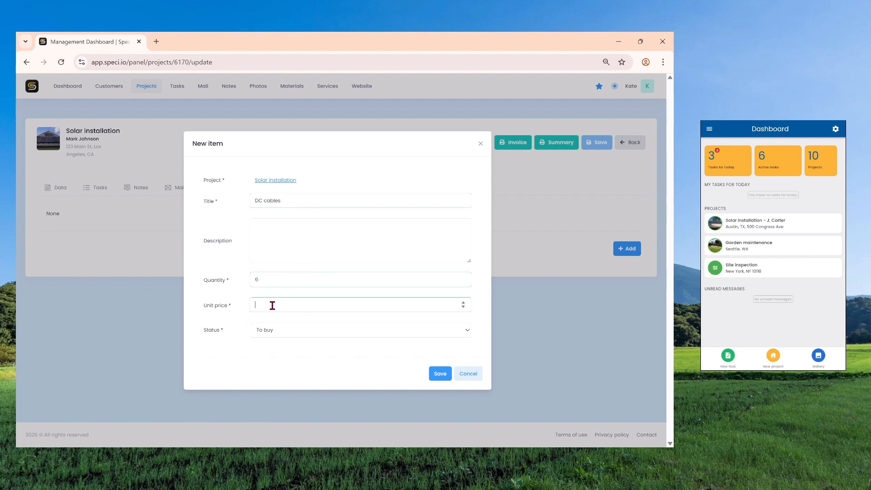
{"action": "type", "text": "200"}
{"action": "left_click", "coordinate": [439, 374]}
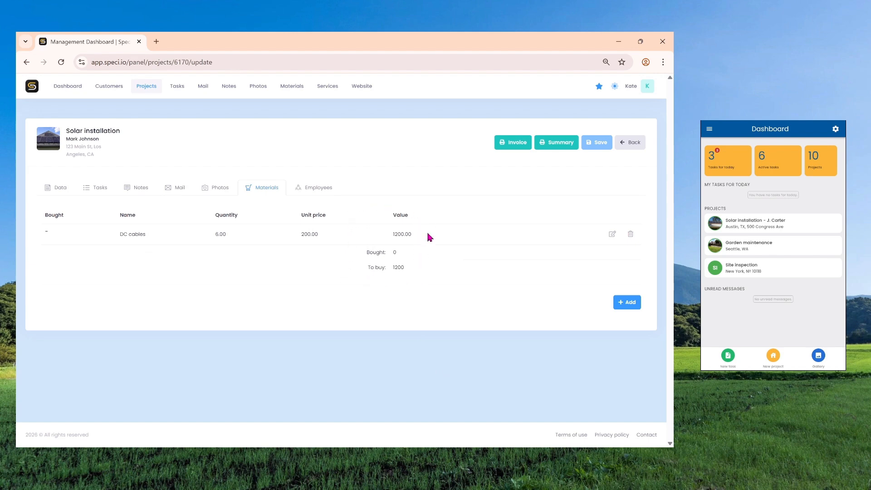
Step: Review the bought and to-buy totals of the project's materials
{"action": "left_click_drag", "start_coordinate": [366, 253], "coordinate": [422, 275]}
{"action": "left_click", "coordinate": [403, 256]}
{"action": "left_click", "coordinate": [427, 275]}
Step: Search the materials list of all projects for "cables"
{"action": "left_click", "coordinate": [292, 91]}
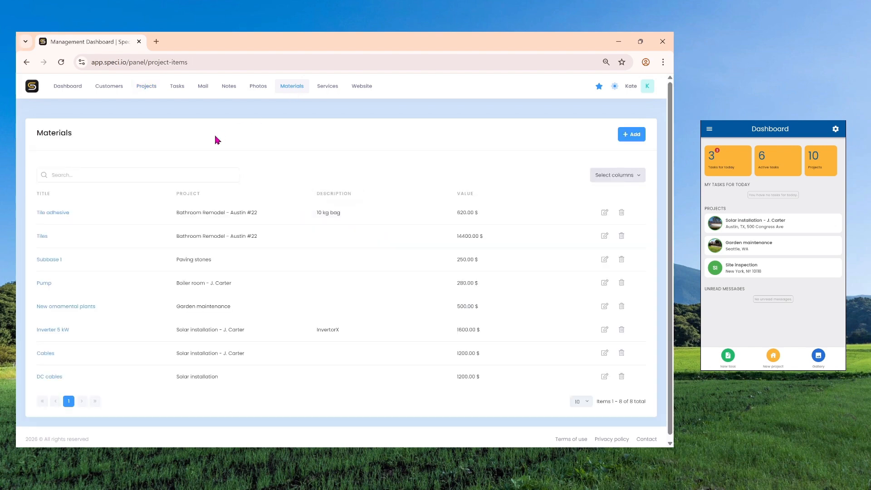
{"action": "left_click", "coordinate": [184, 171]}
{"action": "type", "text": "cables"}
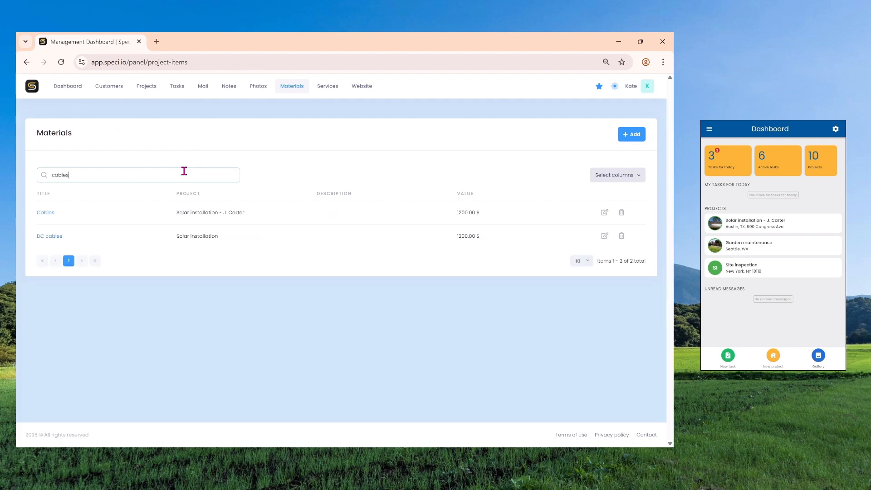